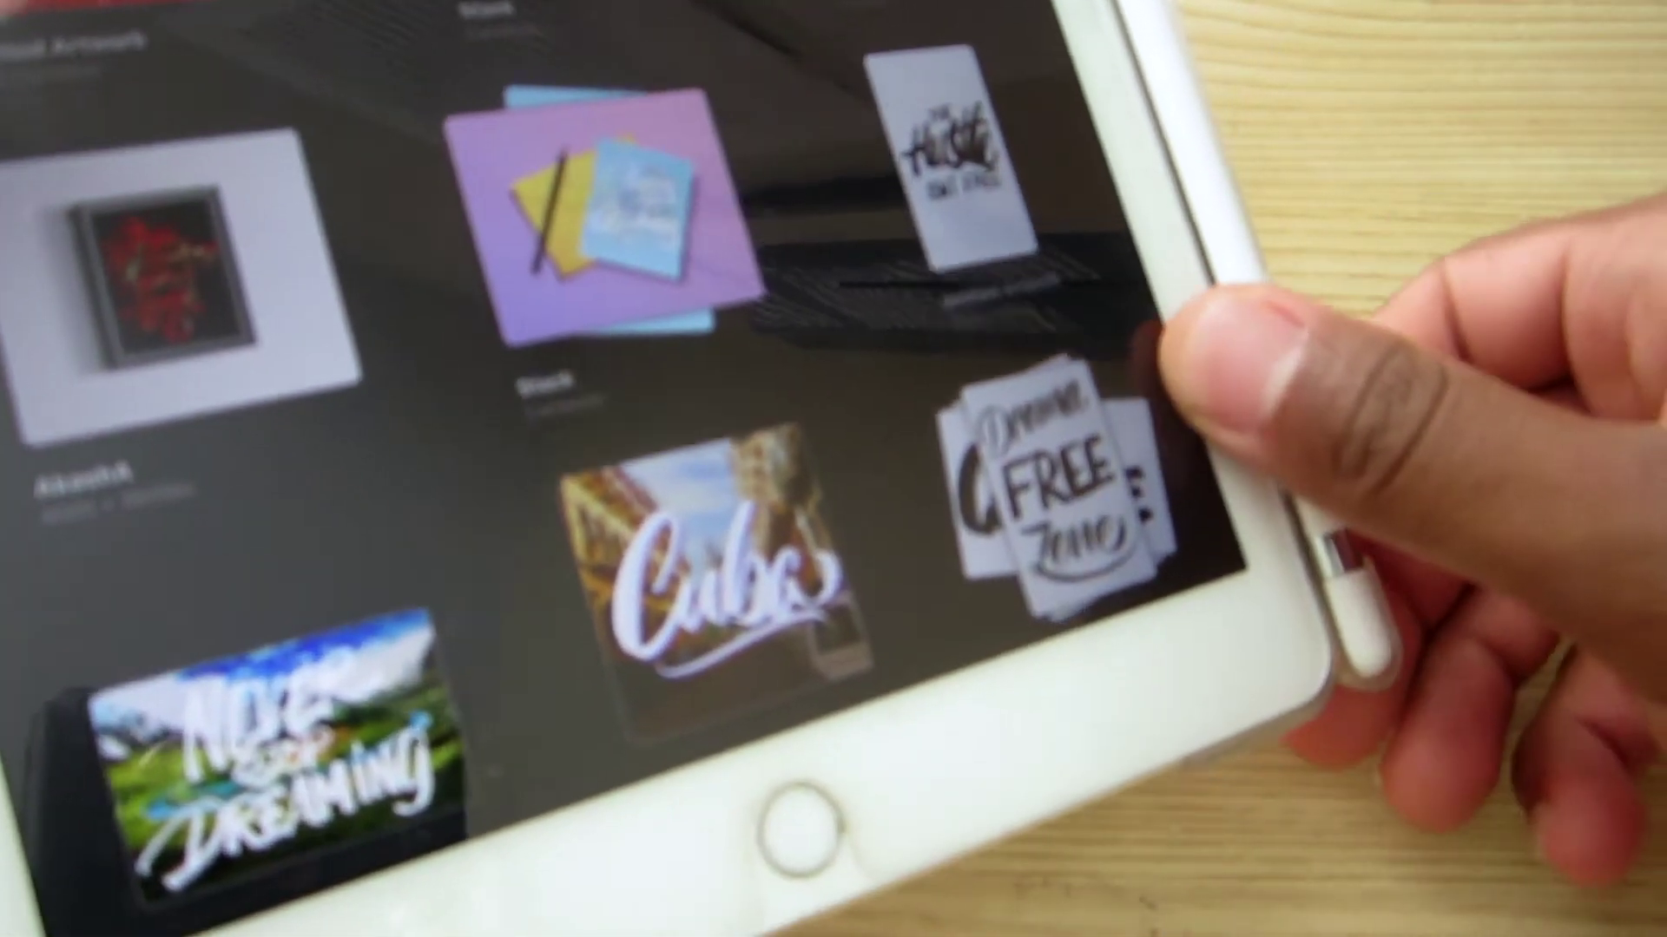
scroll(599, 470, down, 10)
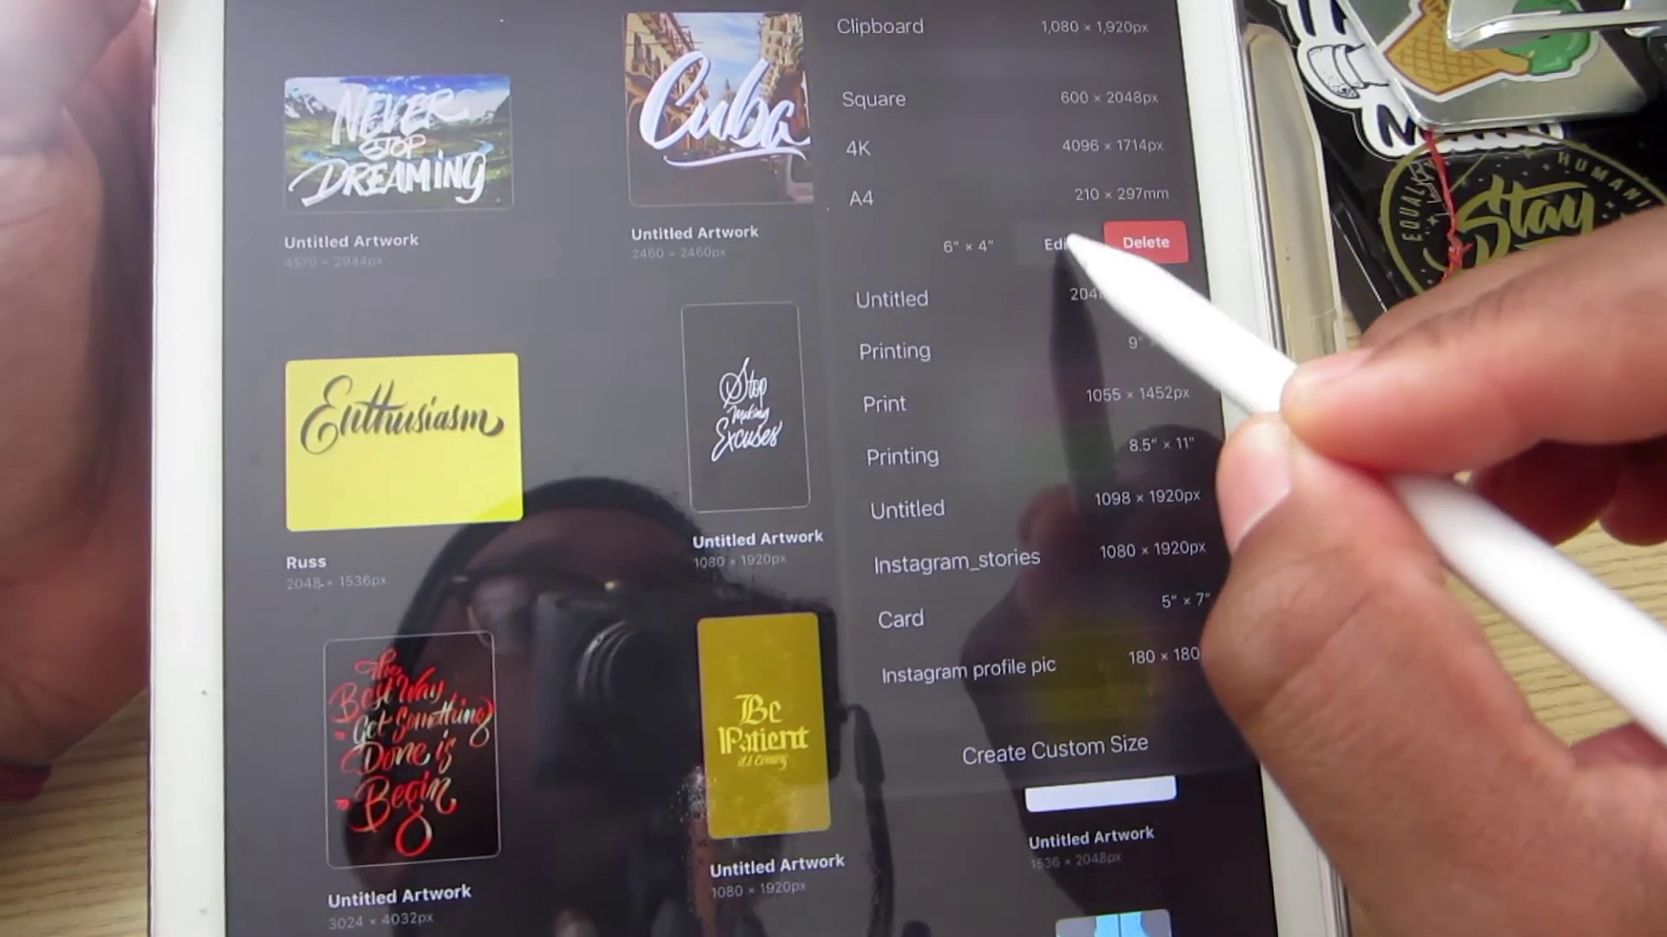
Review the 6×4 photo preset at 300 DPI, then bring up the new canvas size list
click(1042, 266)
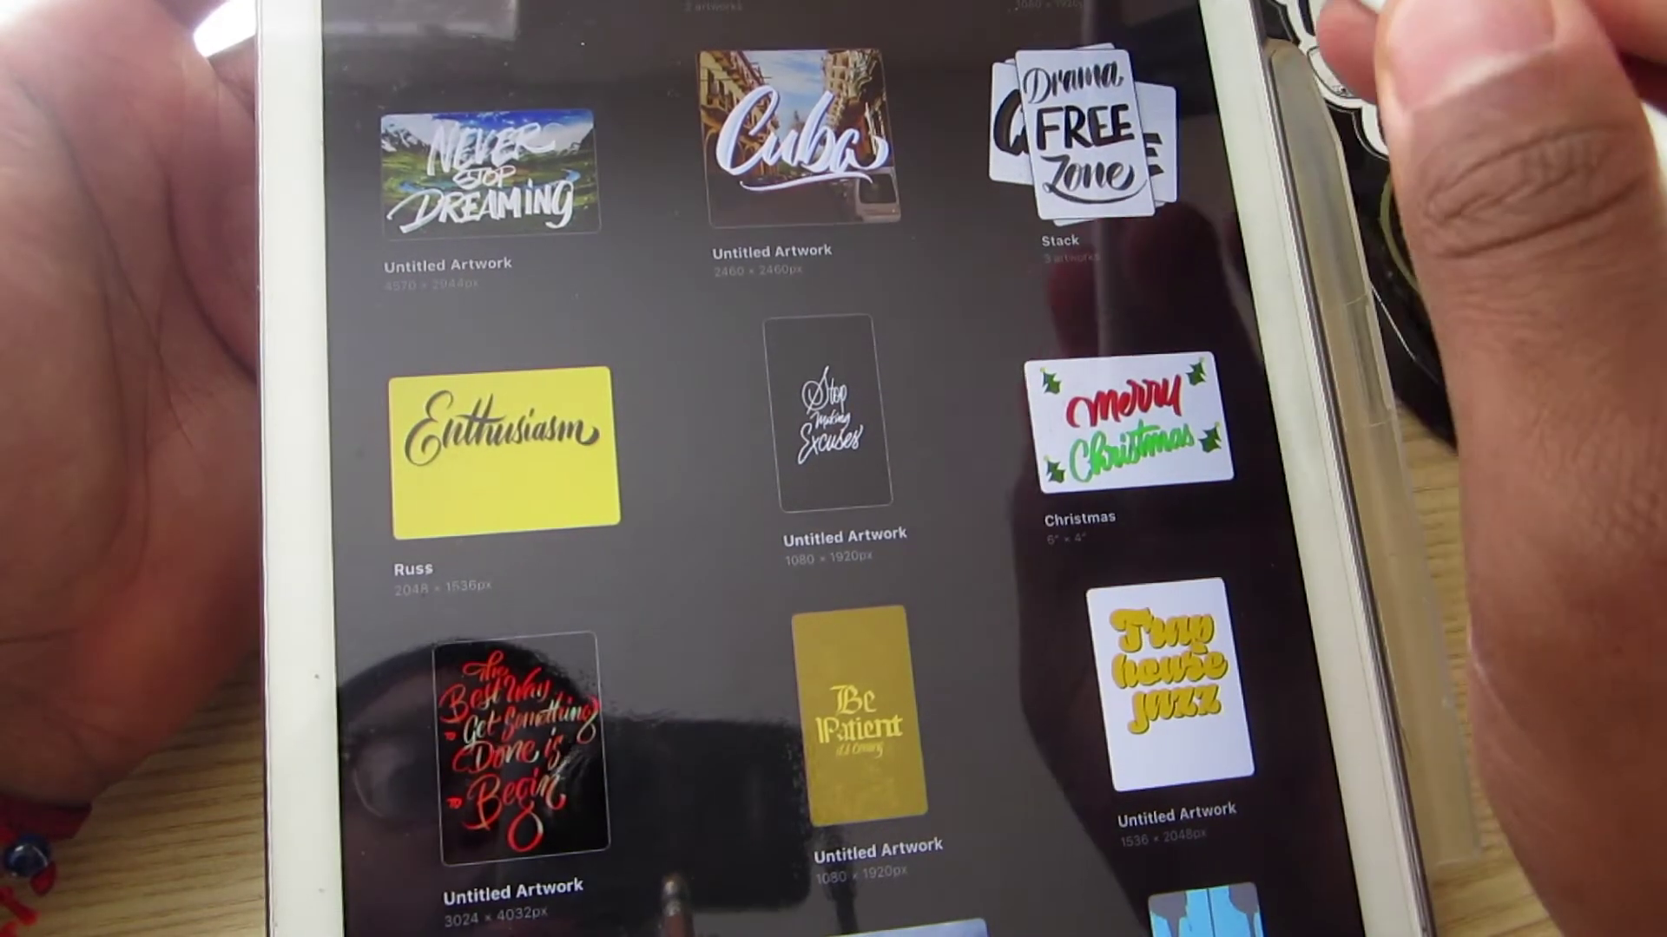
click(1237, 13)
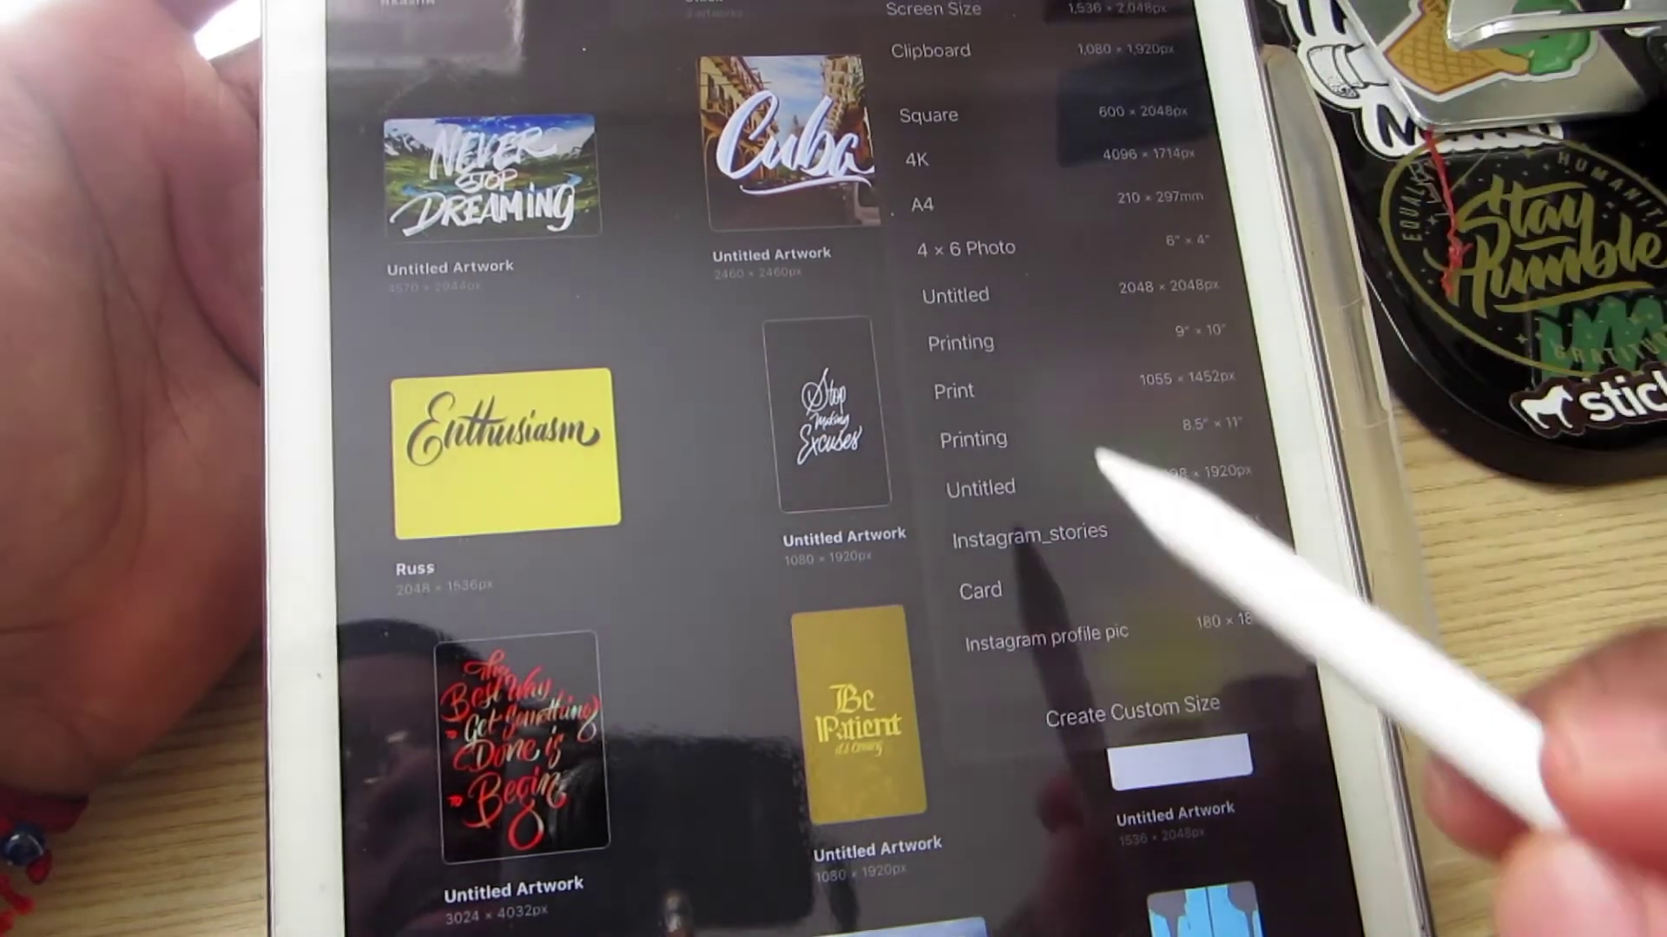
click(1145, 525)
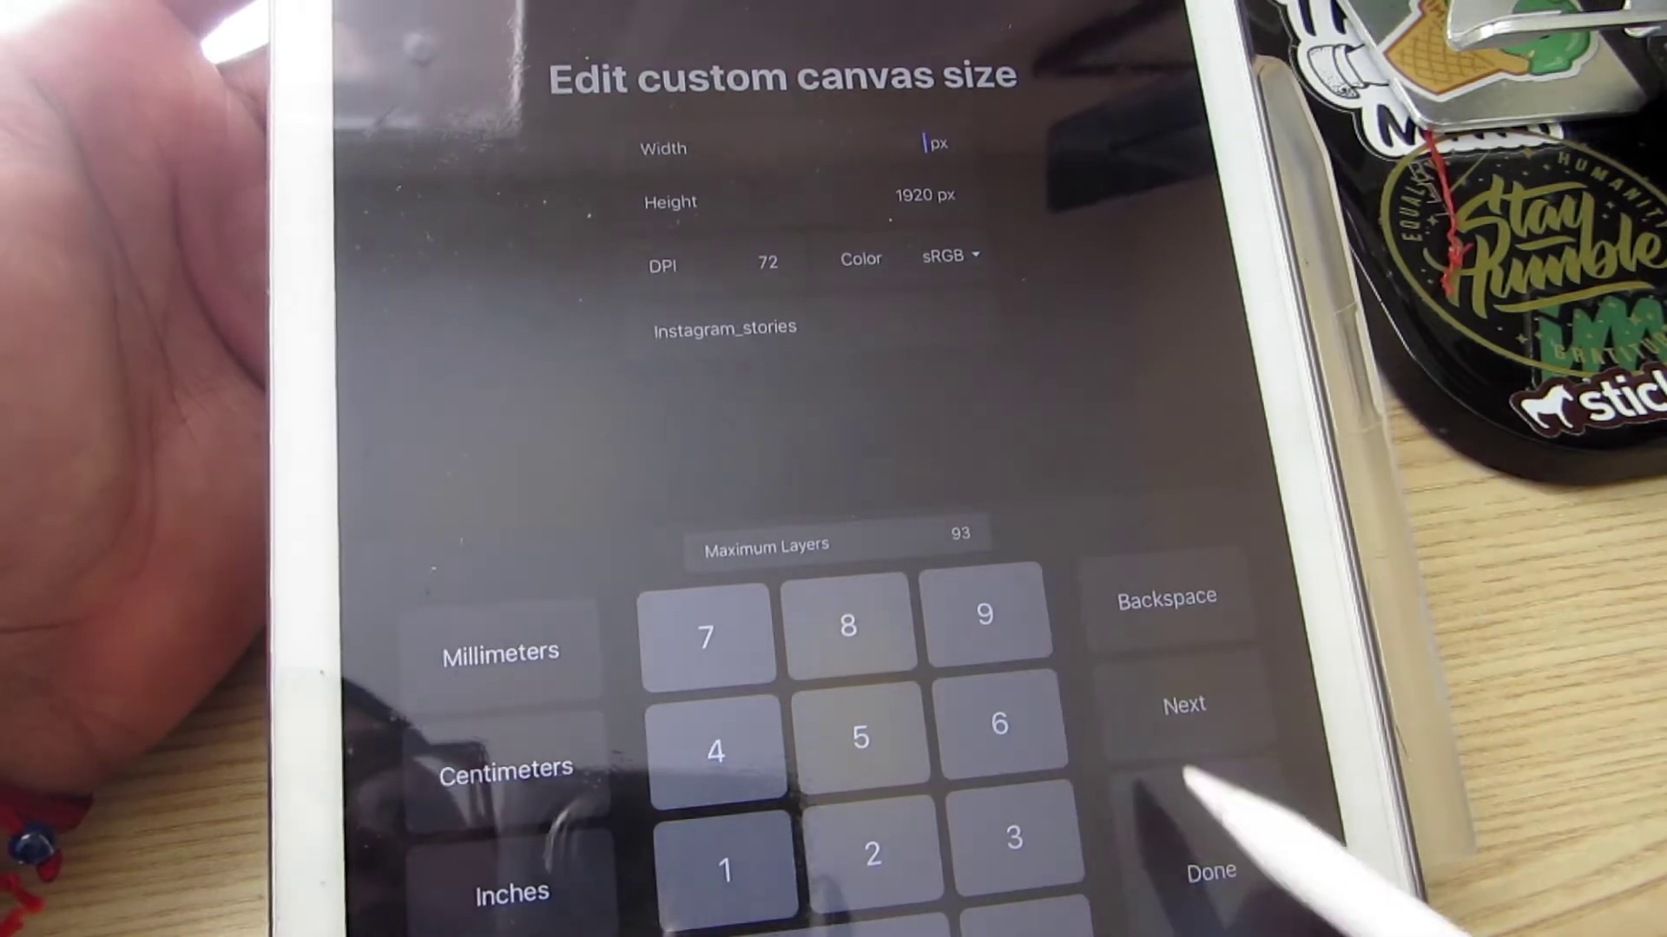
click(1211, 870)
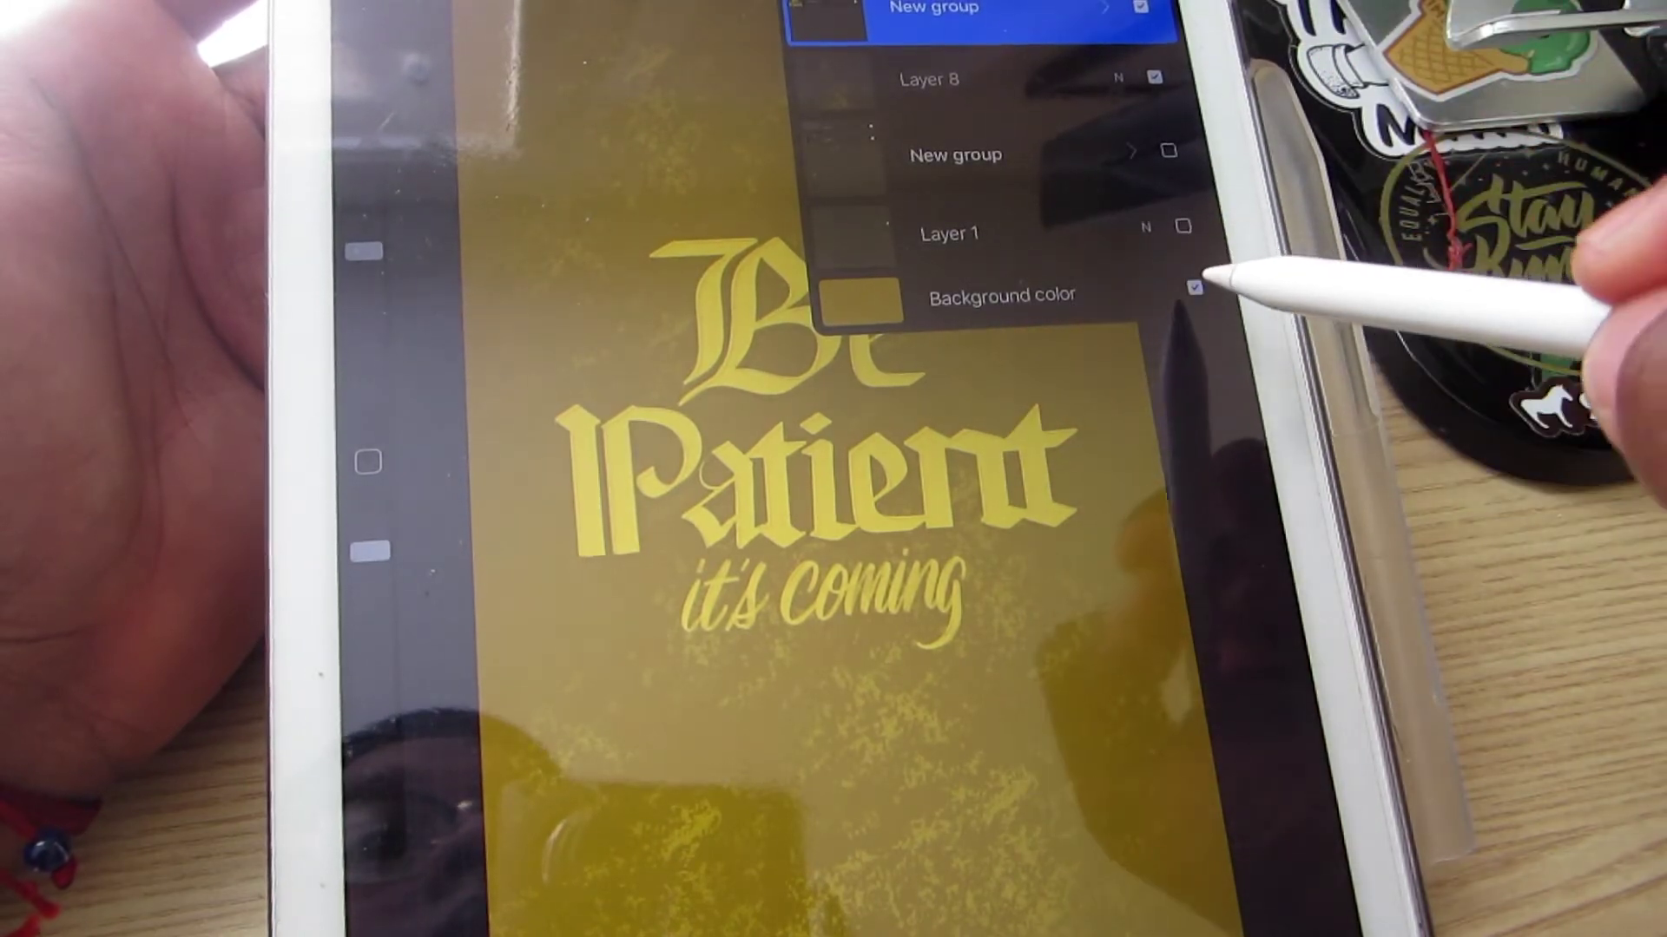
Hide the yellow background color layer on Be Patient, leaving it unticked after a brief toggle
click(1194, 288)
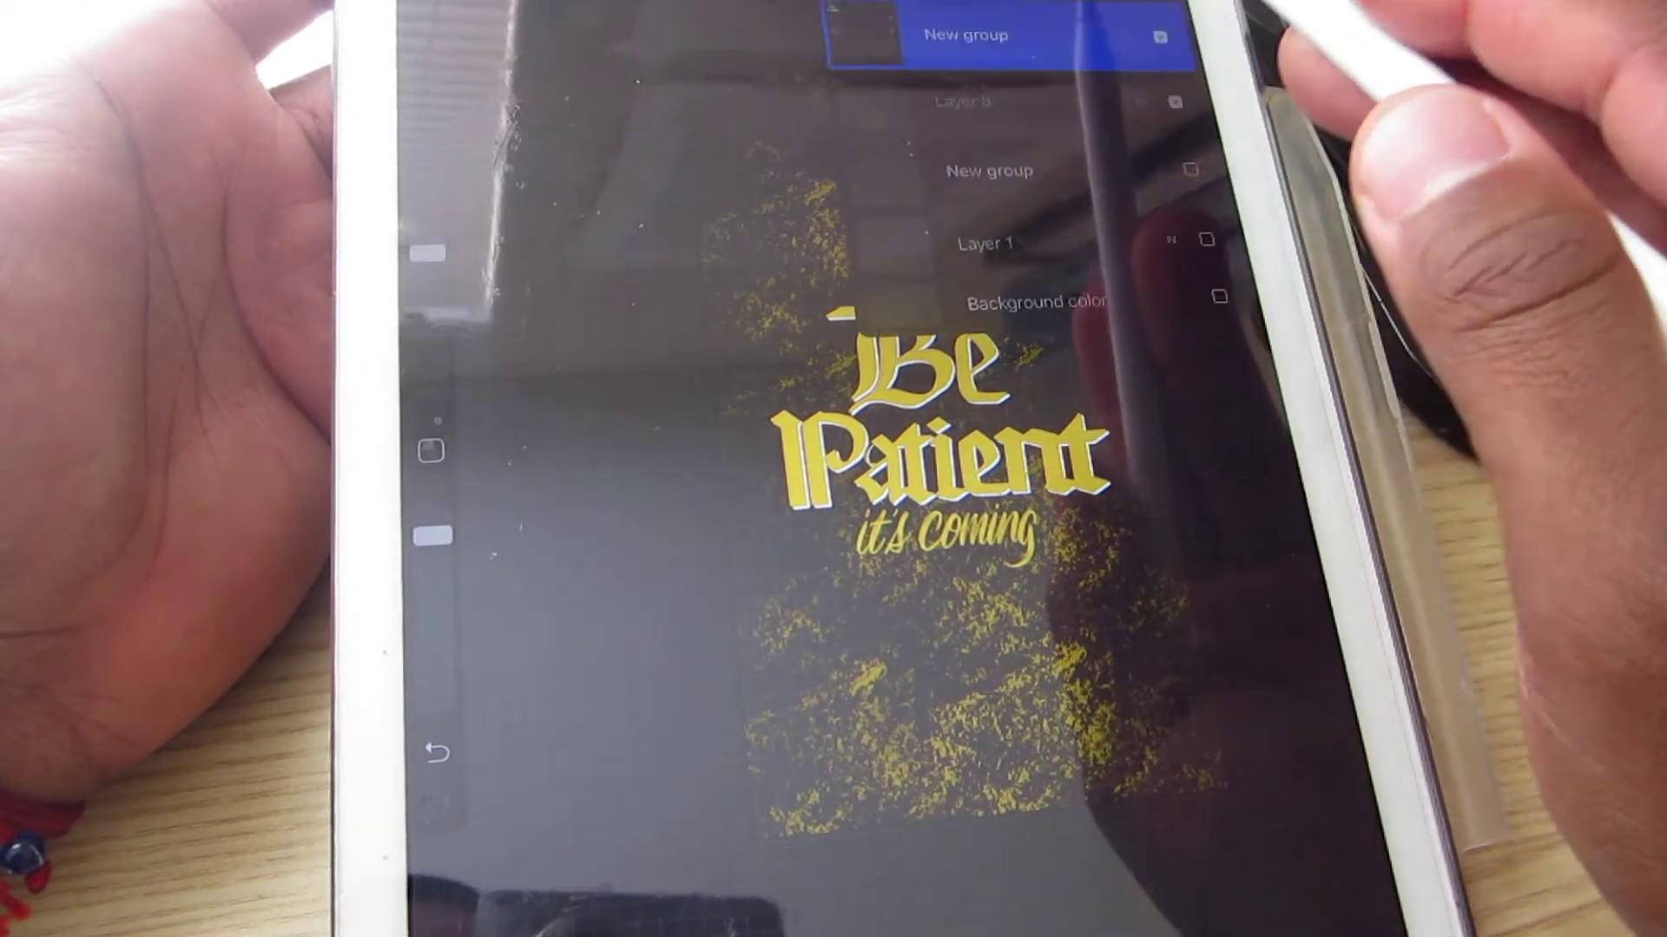
click(1216, 300)
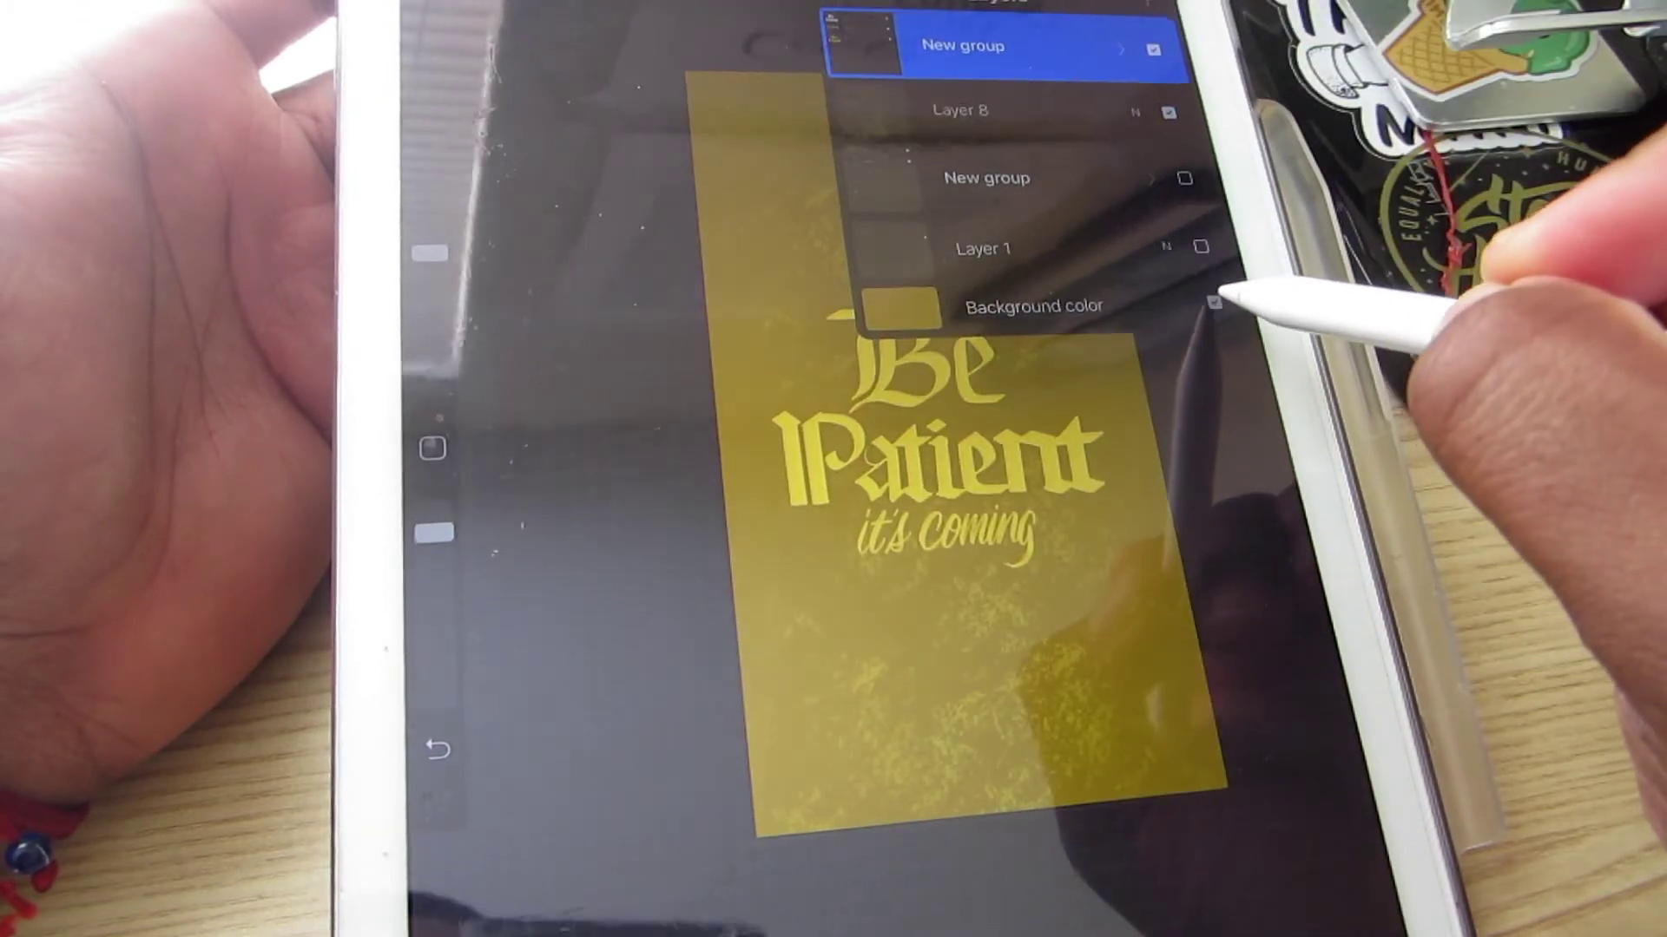
click(1215, 302)
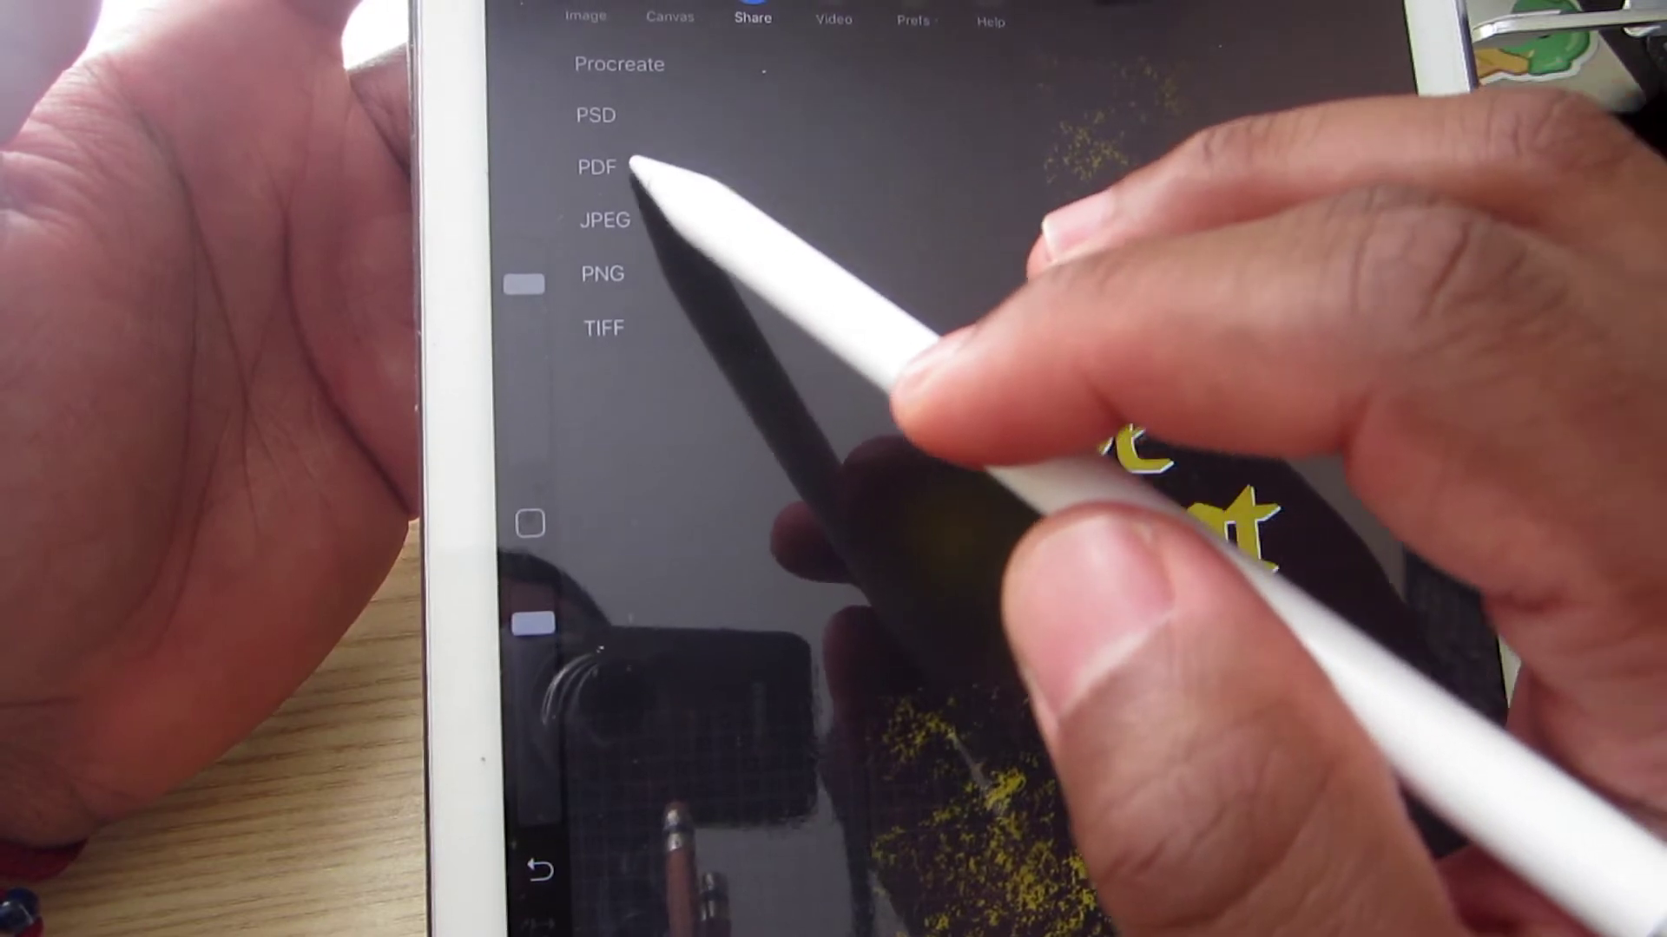
View the PDF export options, dismiss the format list and return to the gallery
click(599, 167)
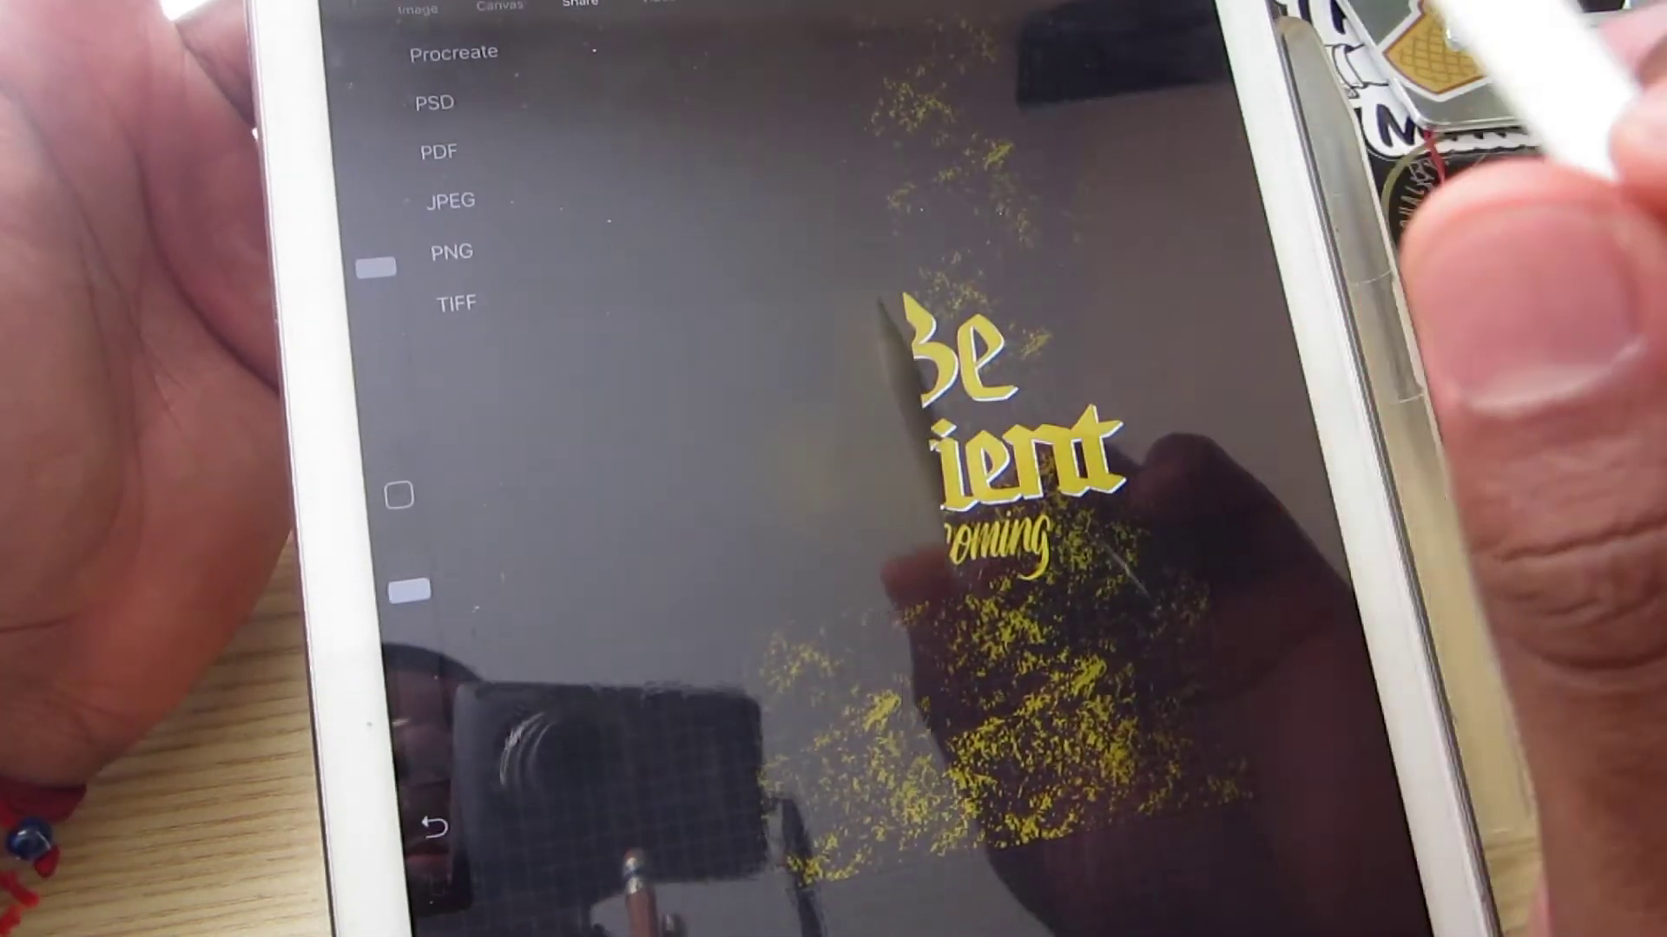
click(1098, 66)
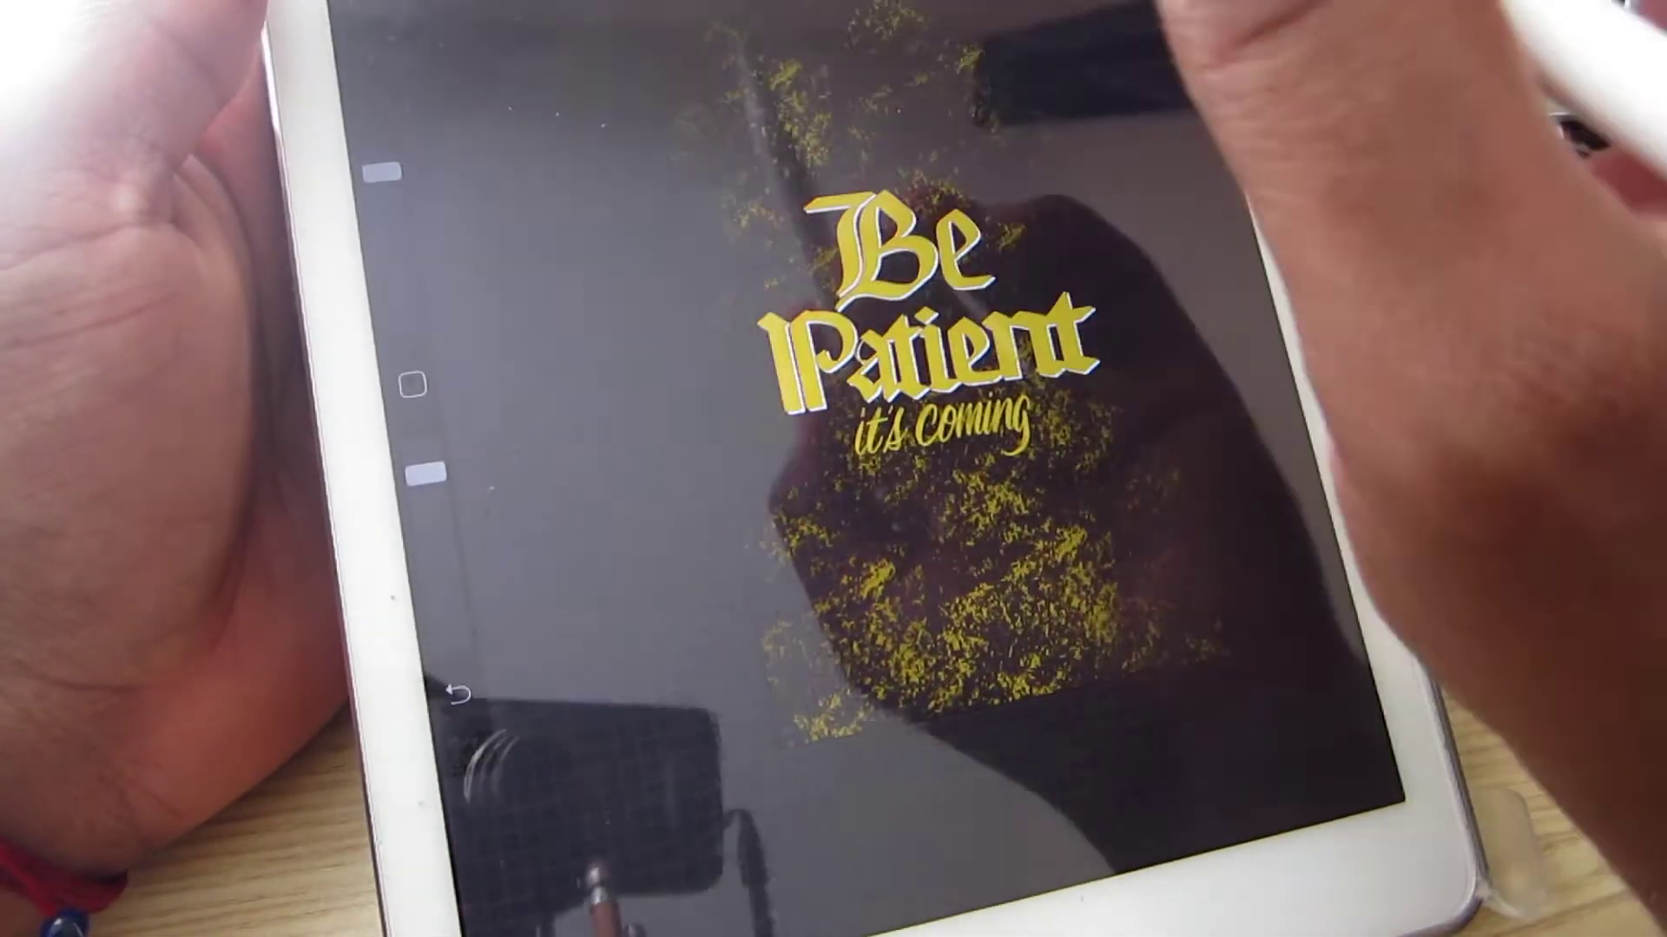
click(391, 14)
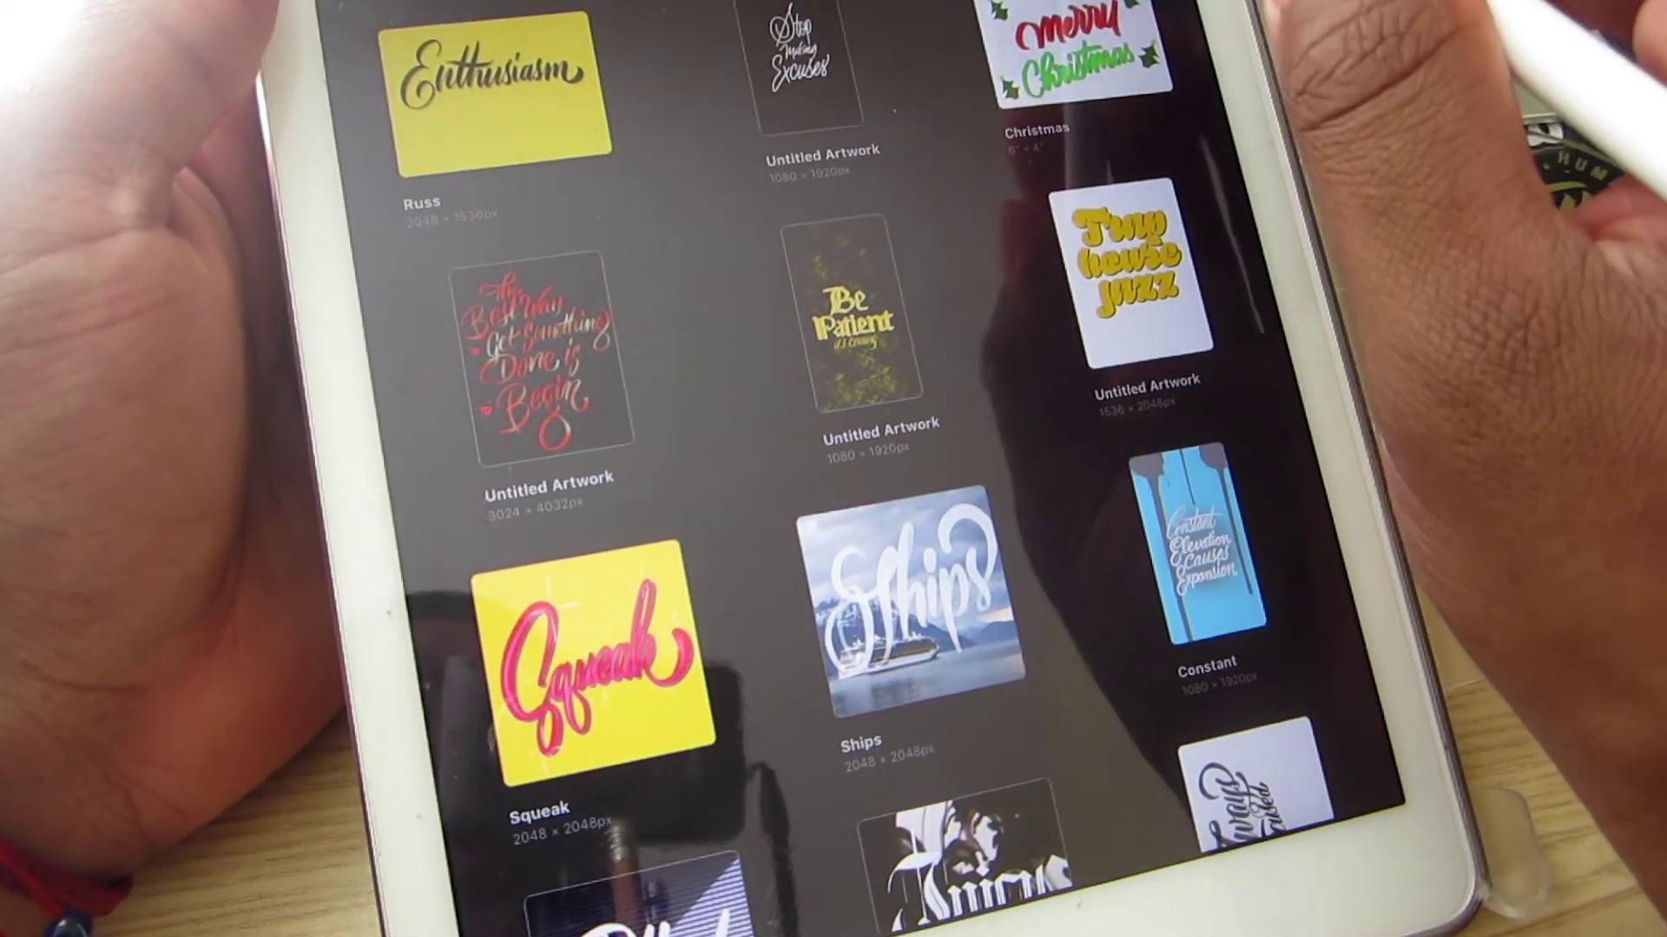
Check the Square preset's size and DPI in the new canvas list, then dismiss it
click(1211, 7)
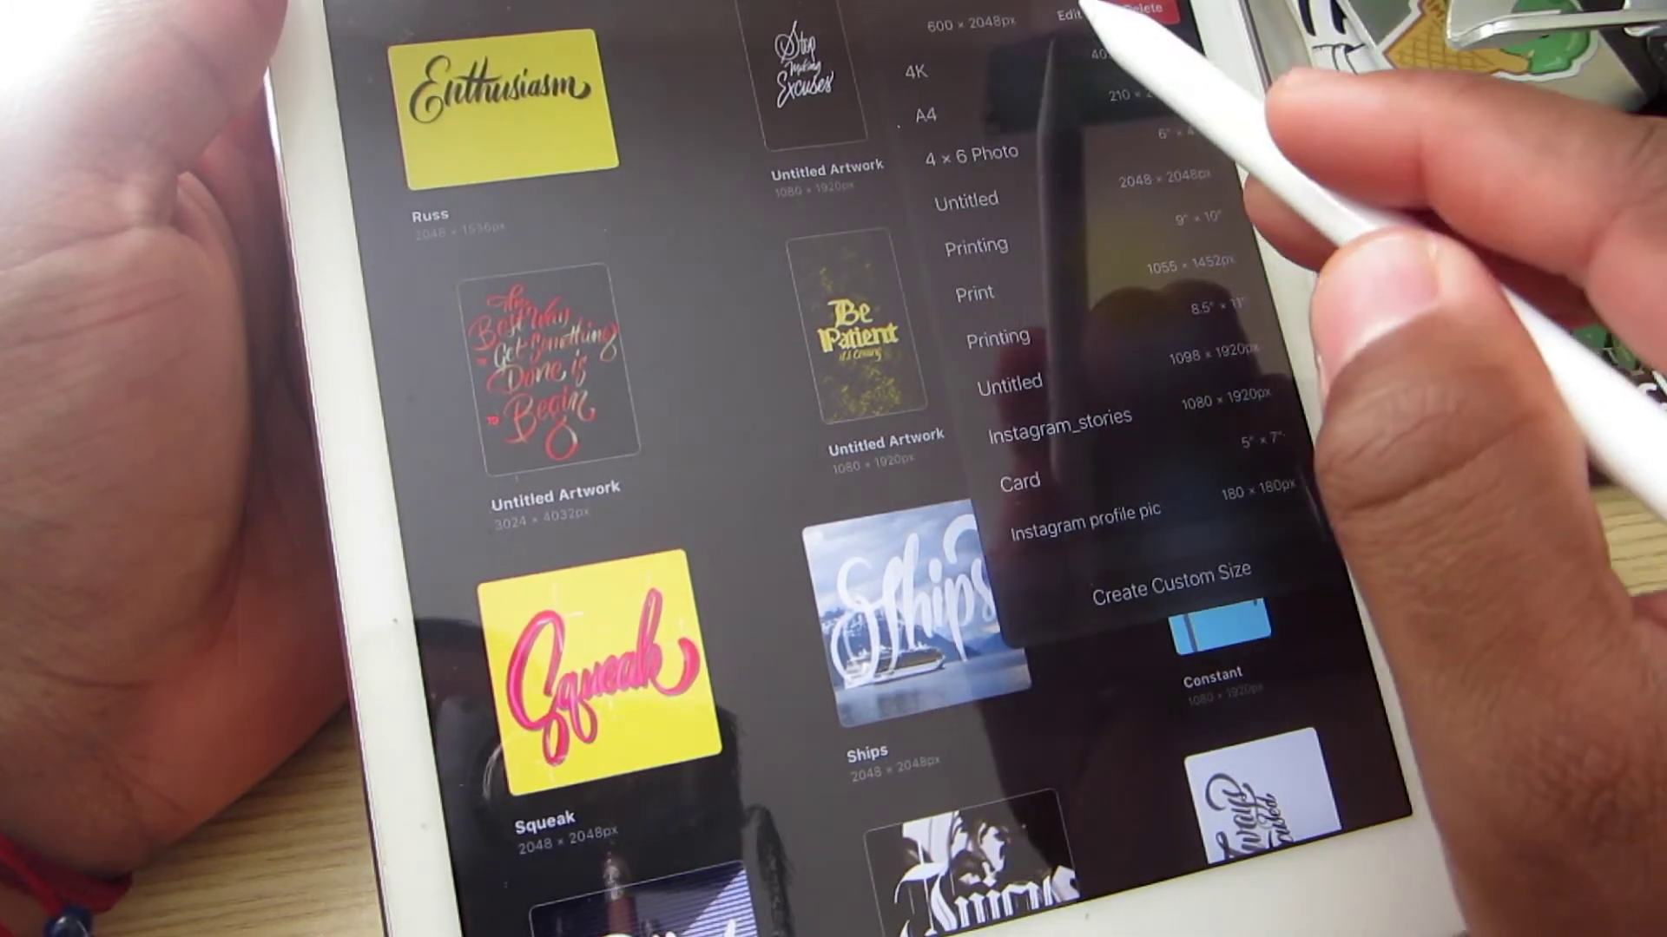
click(1170, 573)
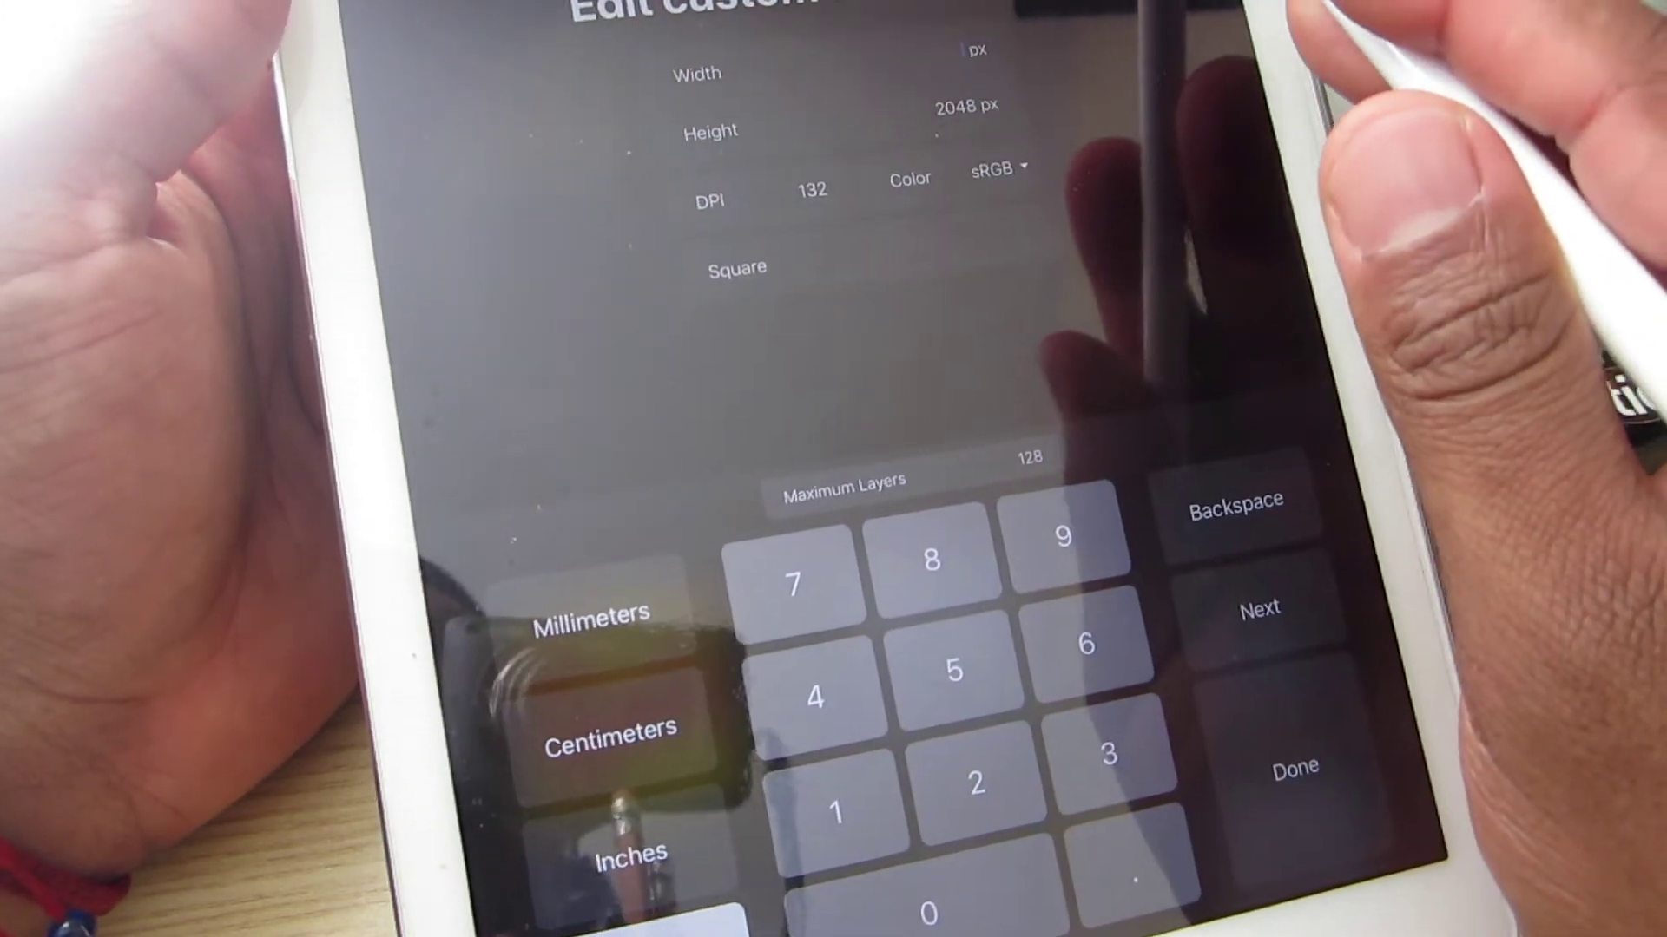
click(1302, 20)
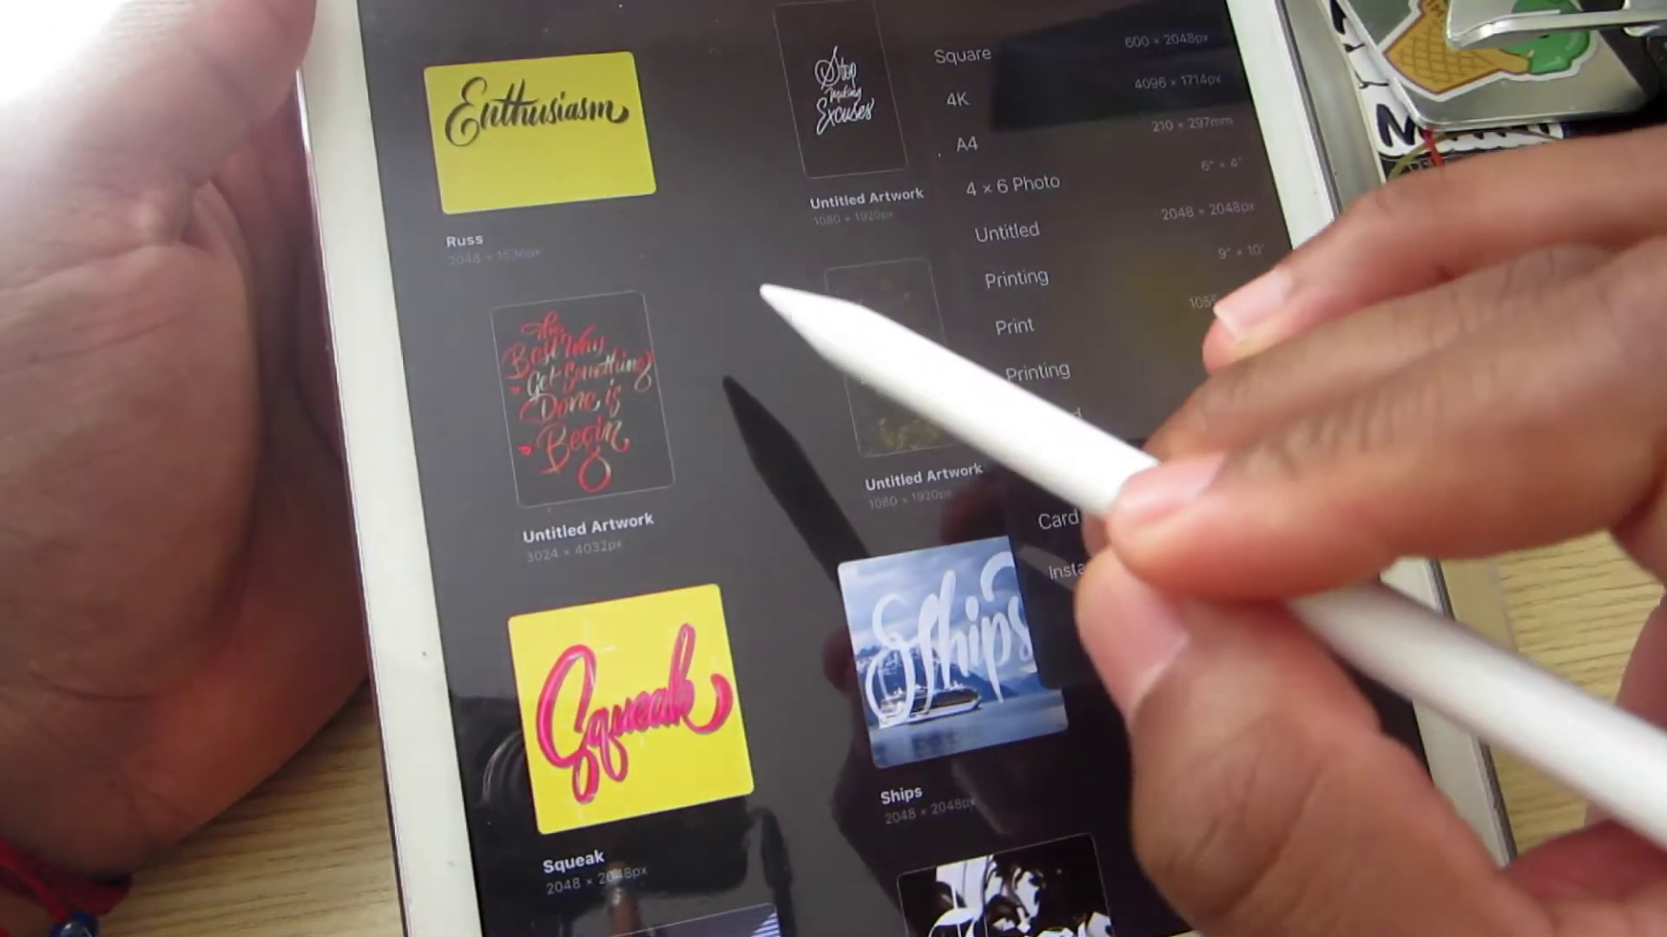
click(763, 289)
Open the Enthusiasm artwork from the gallery
click(612, 136)
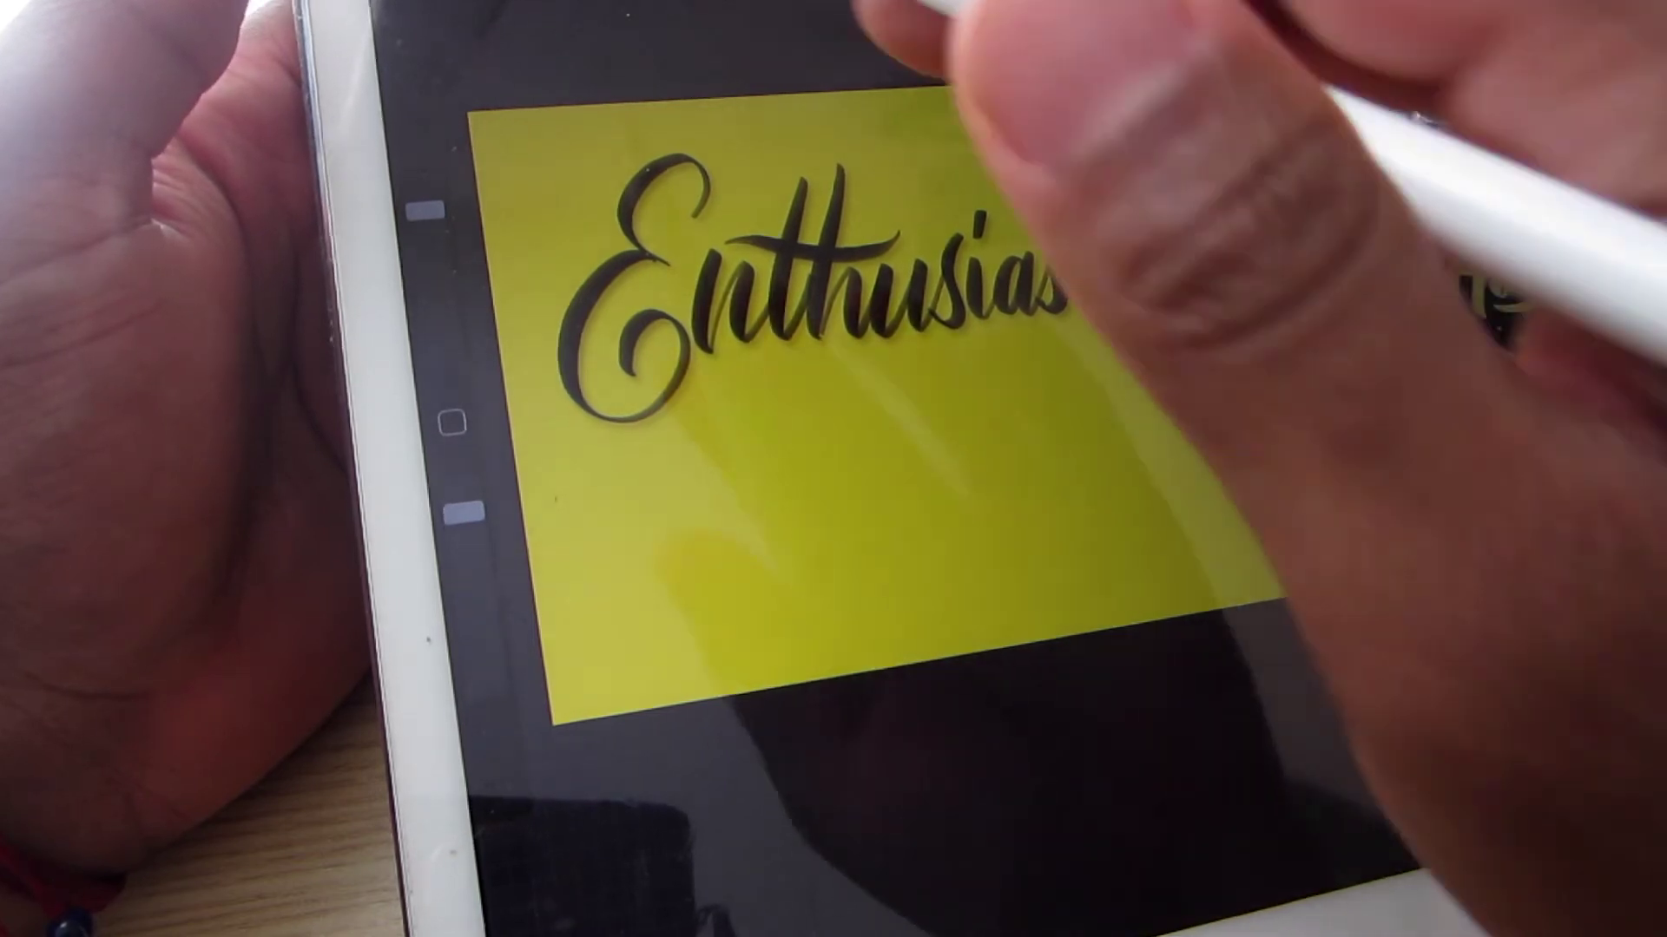
Close the Enthusiasm artwork and return to the lettering gallery
click(898, 6)
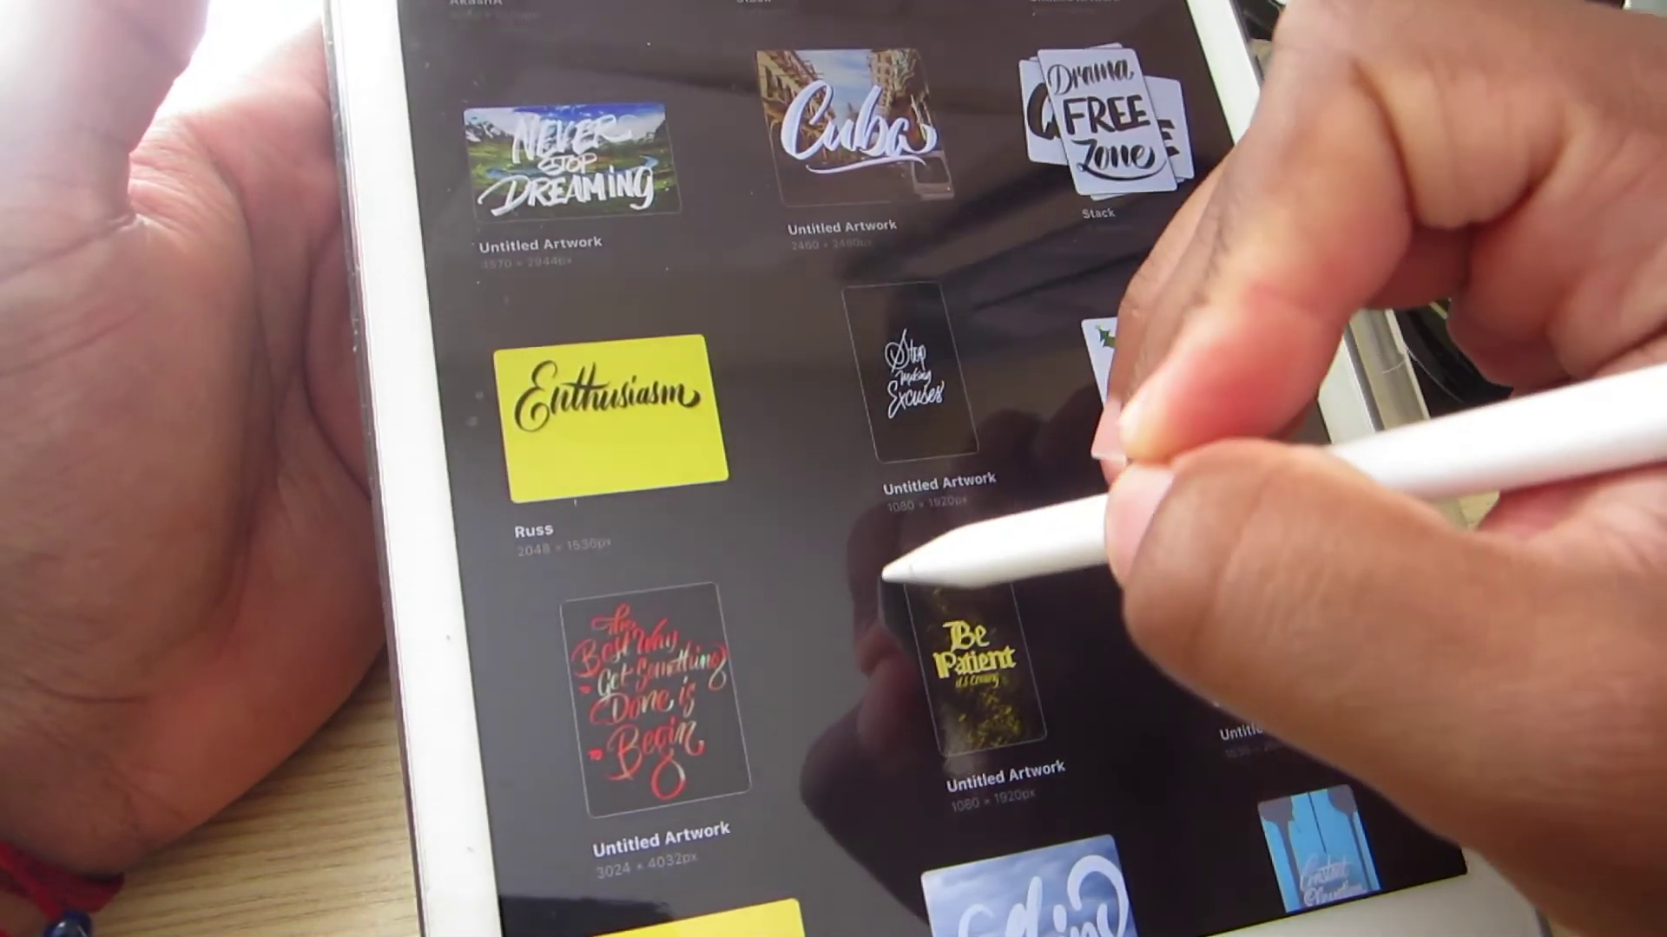
drag(886, 571, 834, 195)
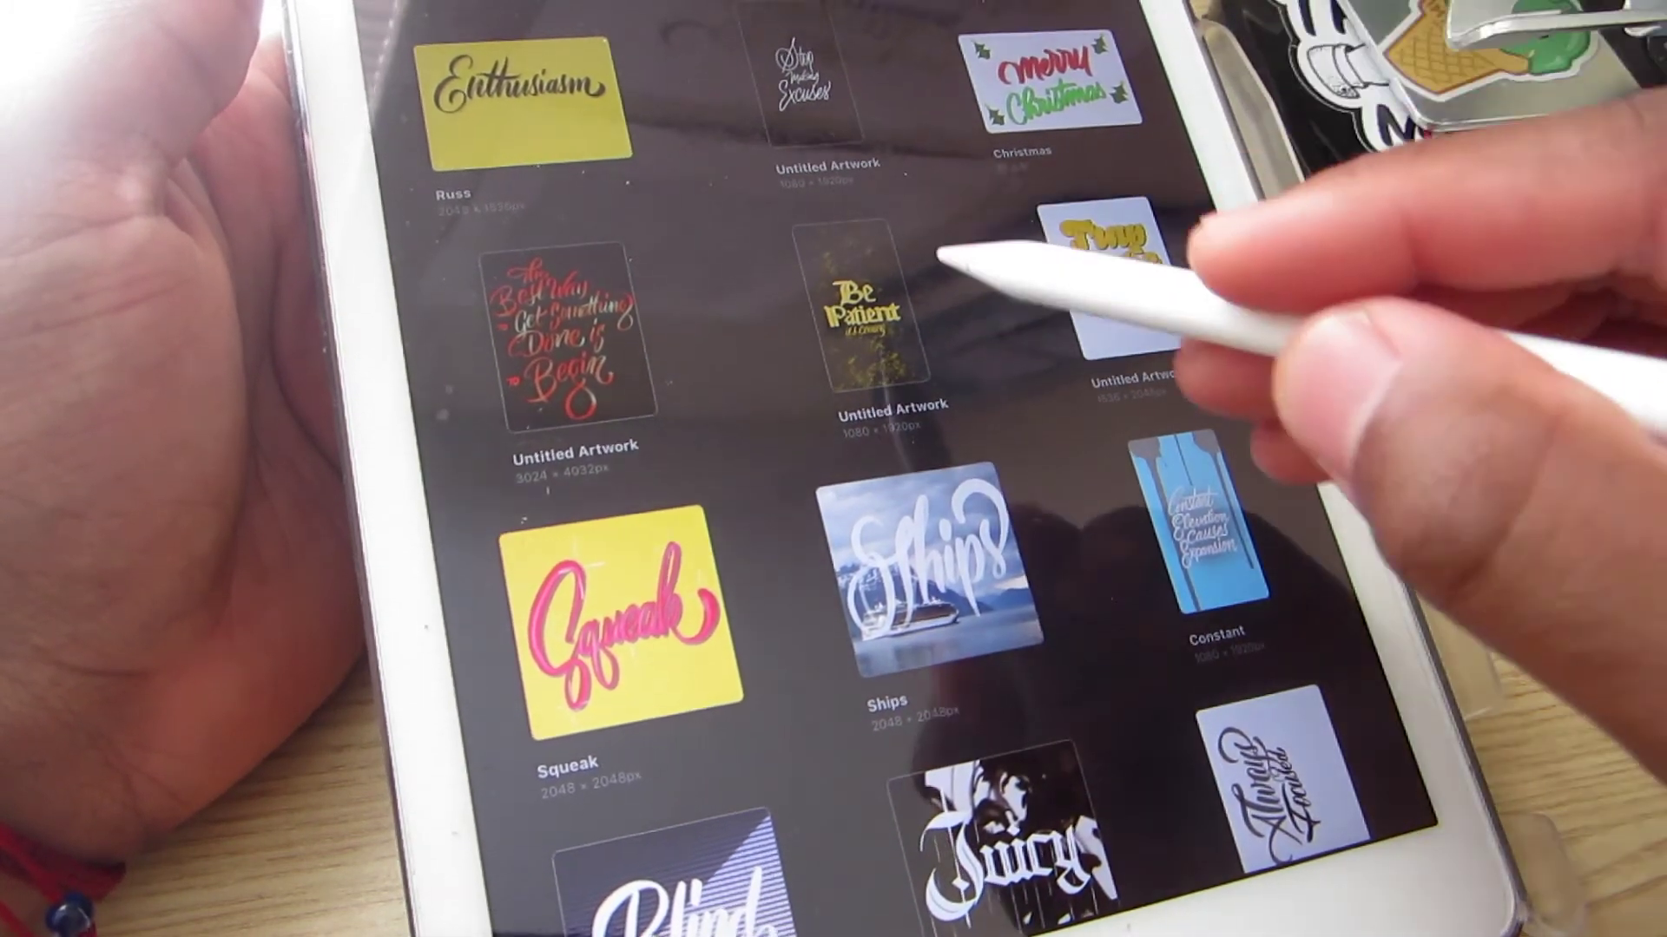
drag(950, 262, 1023, 714)
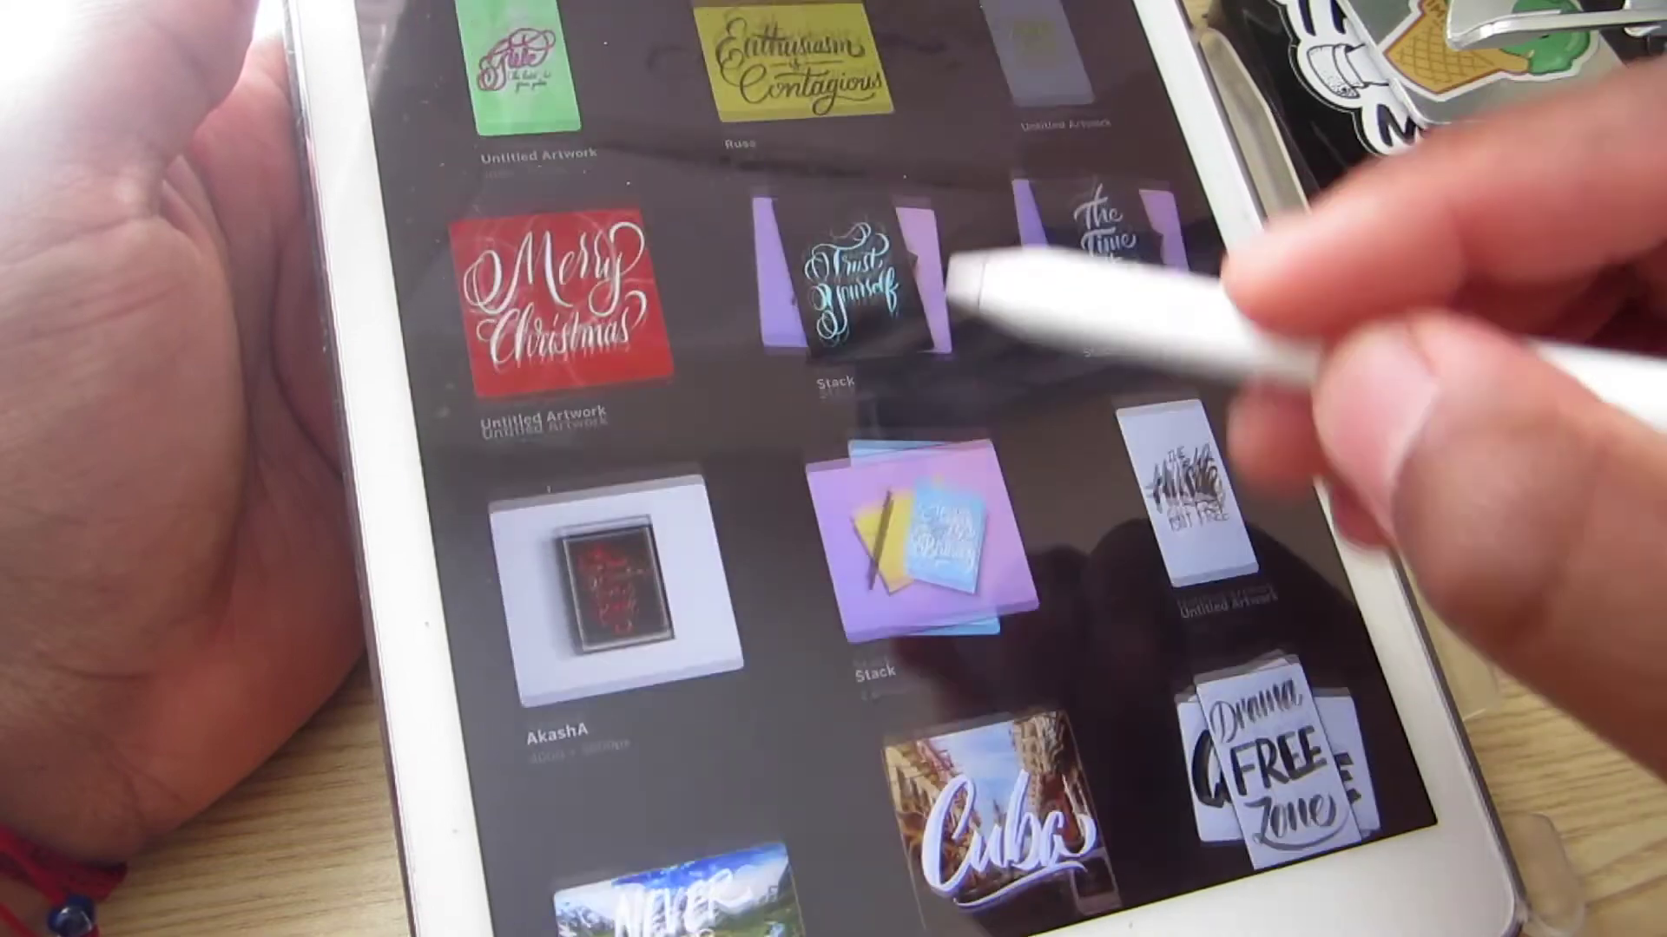